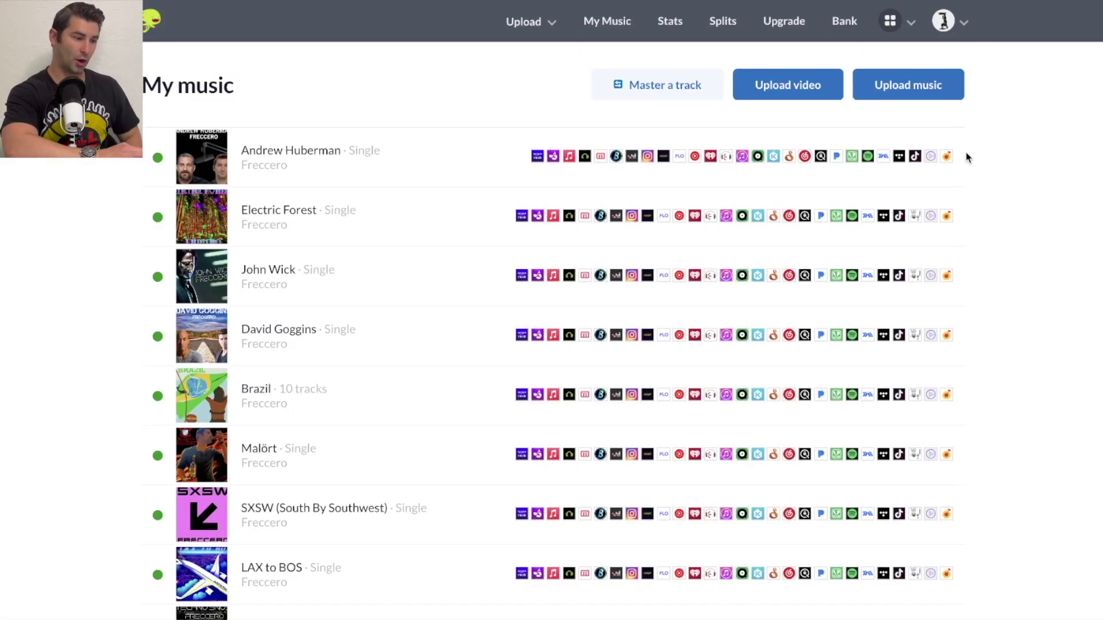
Step: Open Spotify URI Looker-Upper from the apps grid under Goodies > Helpful when needed
left_click(901, 21)
scroll(907, 256, "down", 2)
scroll(906, 254, "down", 1)
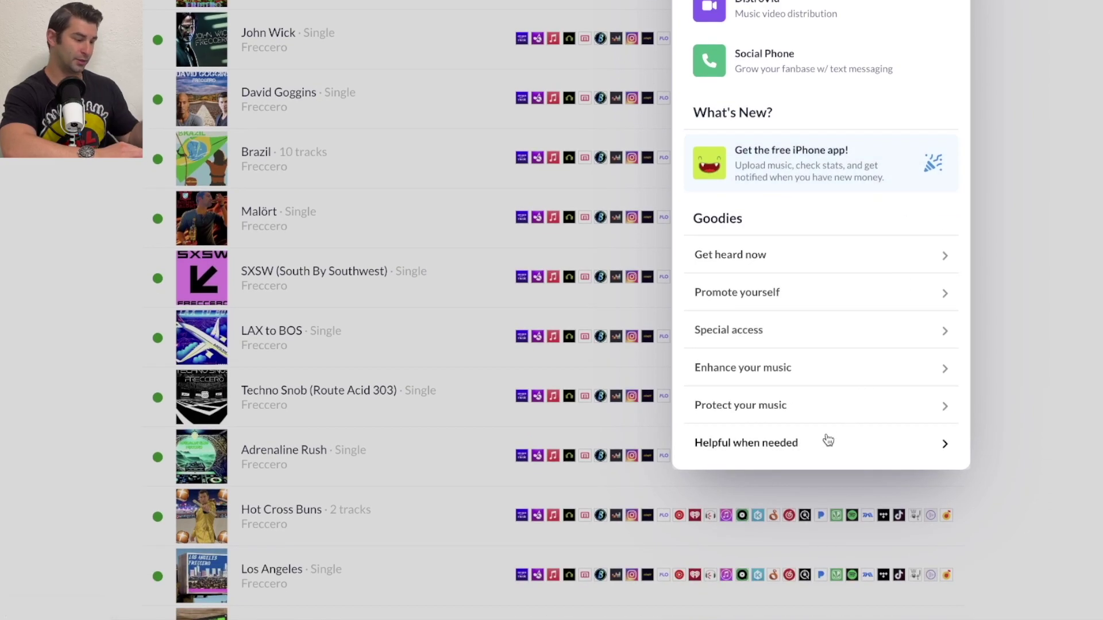
left_click(827, 440)
scroll(828, 439, "down", 1)
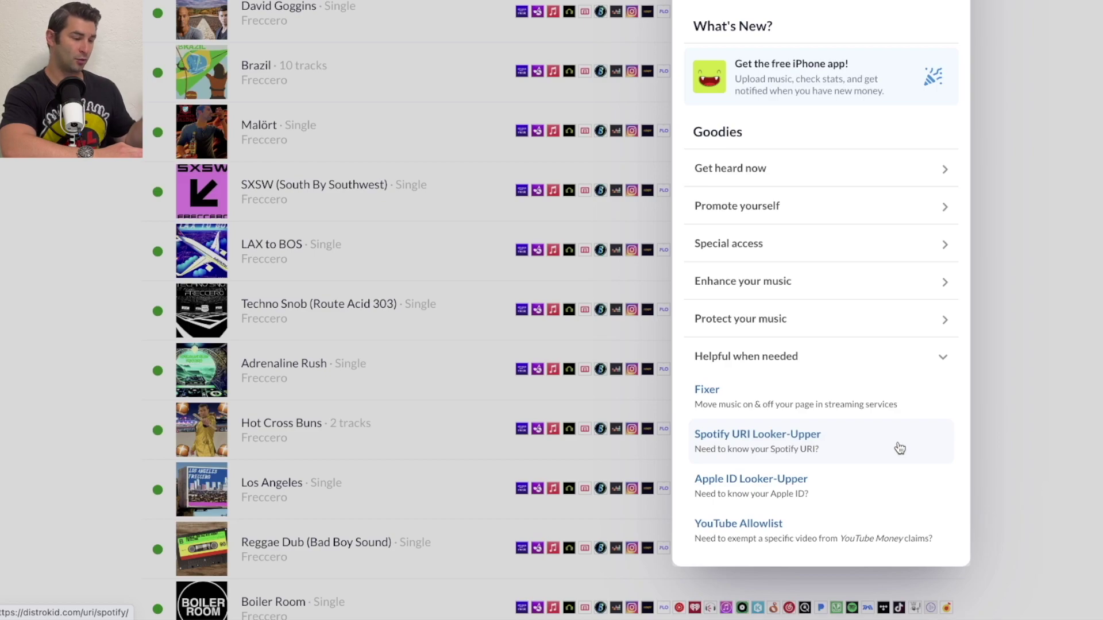
left_click(898, 447)
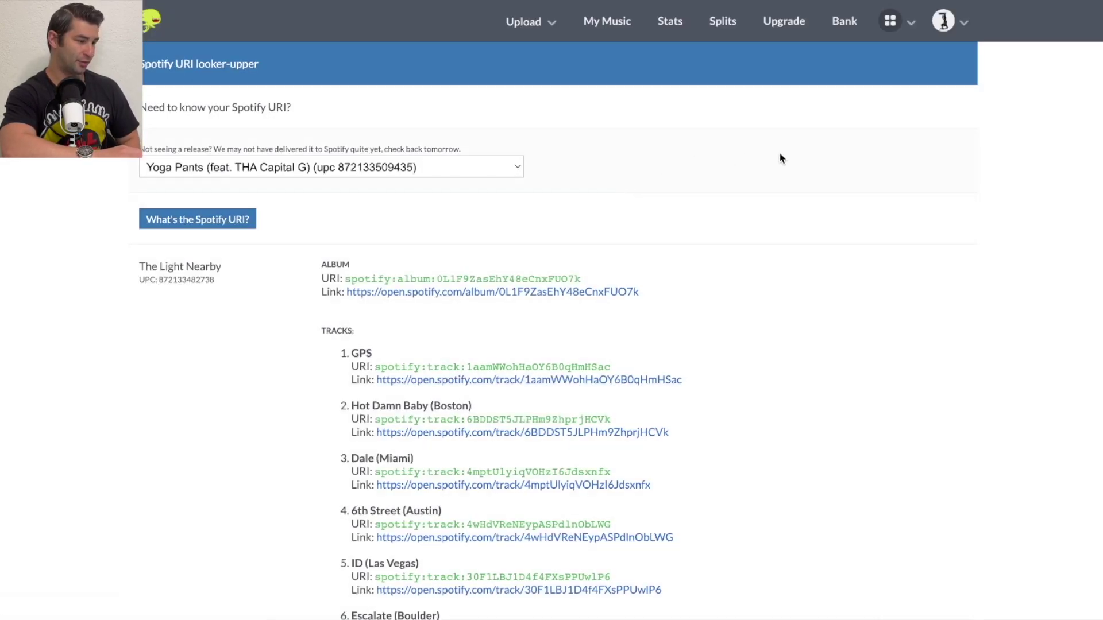
Step: Browse the release dropdown and close it without changing from The Light Nearby
left_click(426, 167)
scroll(387, 269, "down", 5)
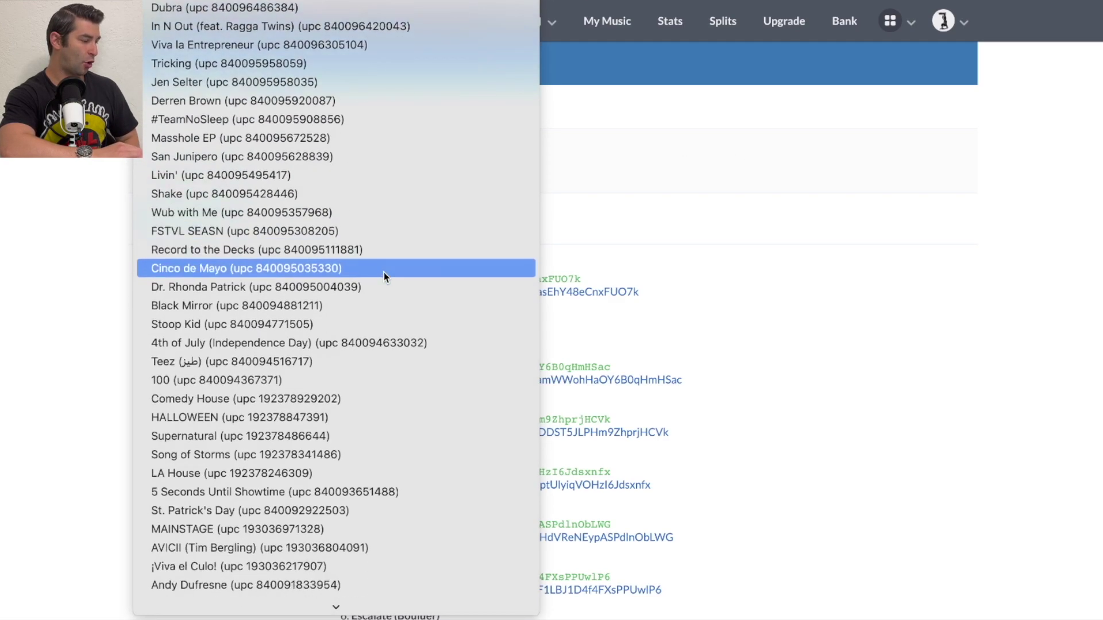
scroll(384, 285, "down", 10)
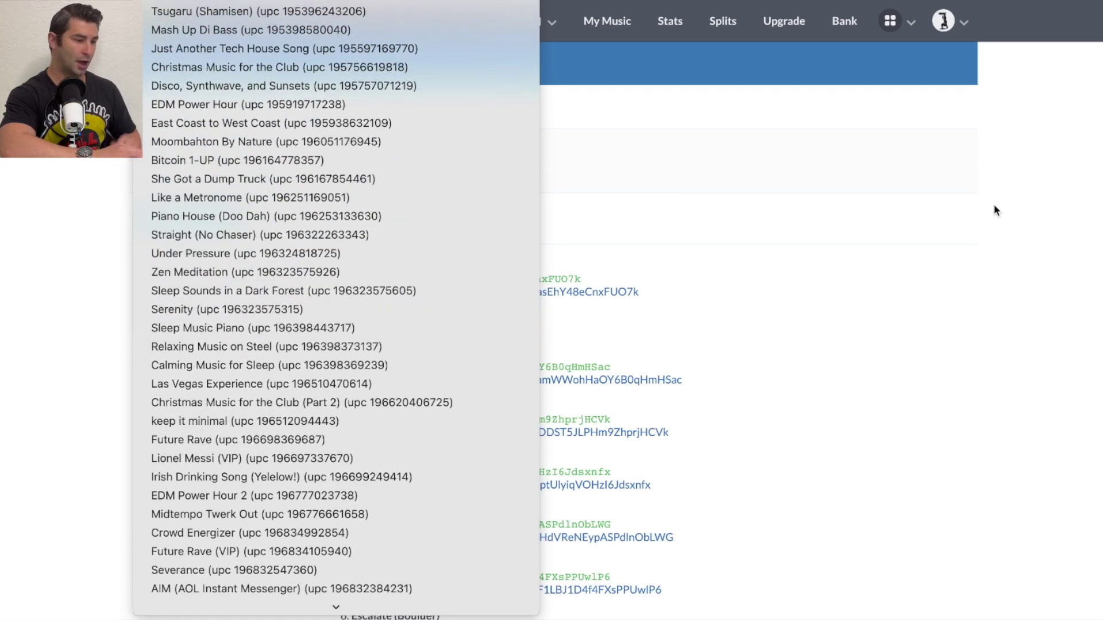
left_click(1040, 192)
scroll(1040, 193, "down", 2)
scroll(1040, 192, "down", 8)
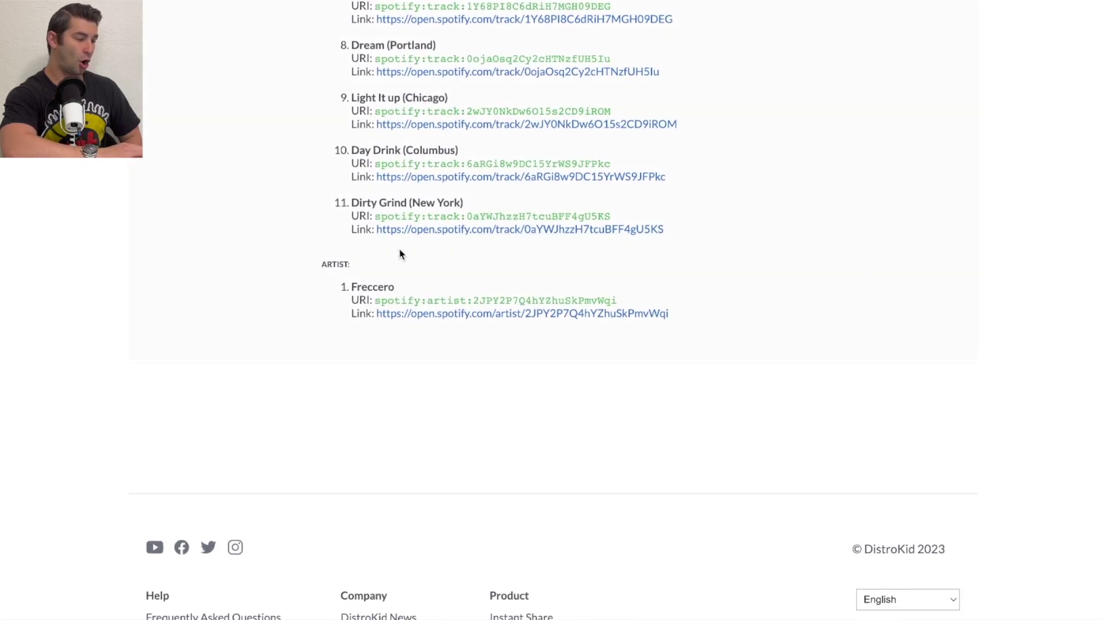
Step: Highlight the artist's URI, then look up the Las Vegas Experience release
left_click_drag(353, 299, 614, 299)
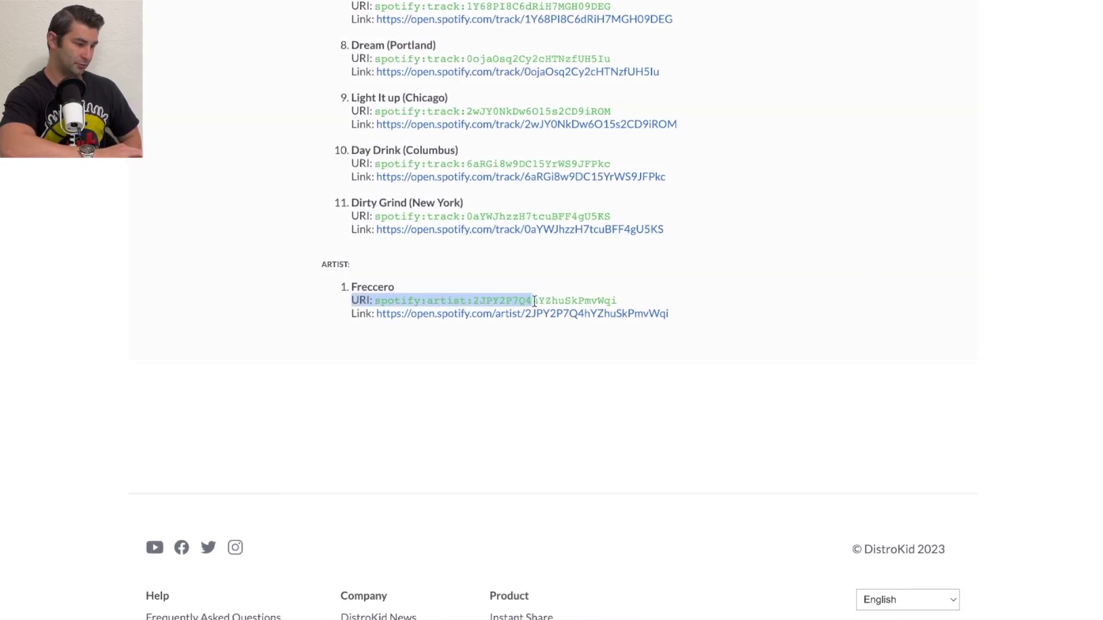
left_click(881, 309)
scroll(910, 310, "up", 2)
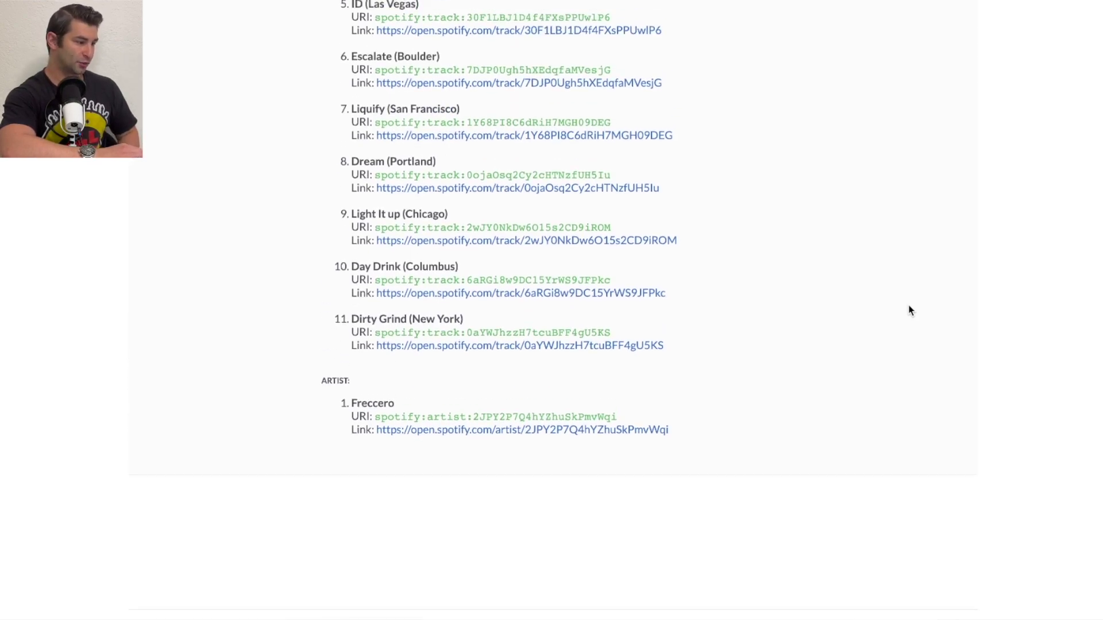
scroll(909, 310, "up", 3)
scroll(820, 250, "up", 1)
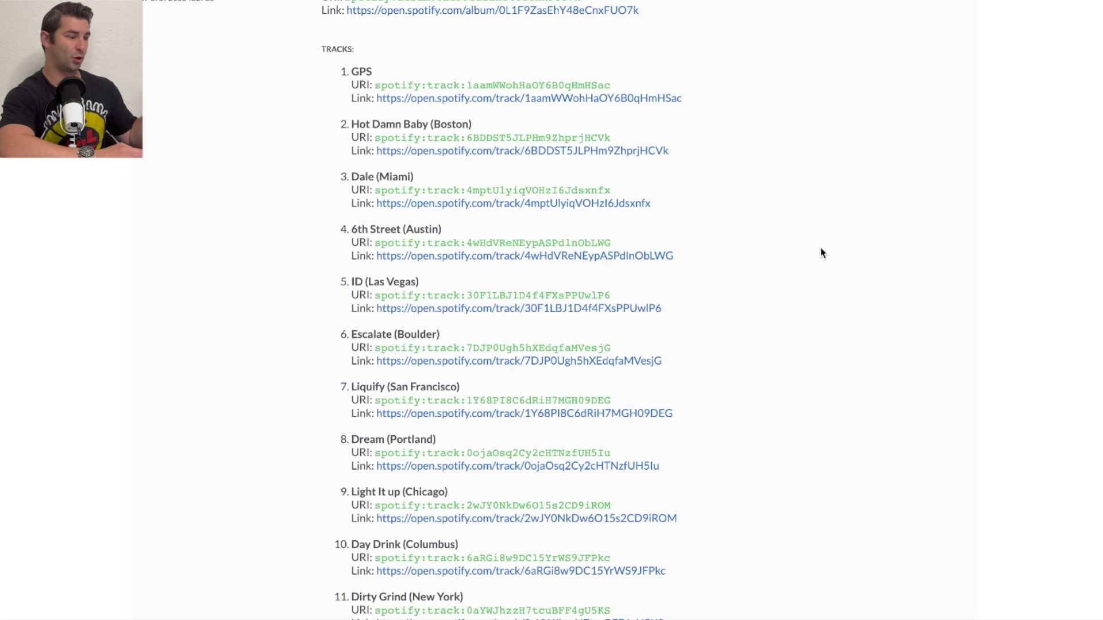
scroll(724, 233, "up", 2)
scroll(603, 163, "up", 1)
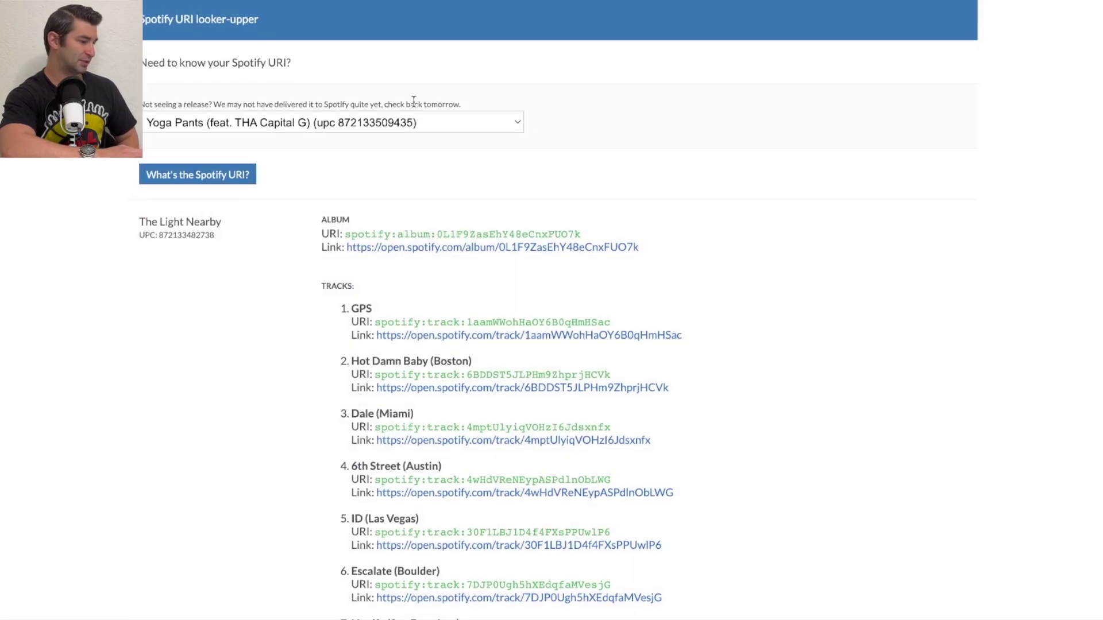
left_click(345, 123)
scroll(344, 123, "down", 1)
scroll(345, 122, "down", 10)
scroll(345, 124, "down", 5)
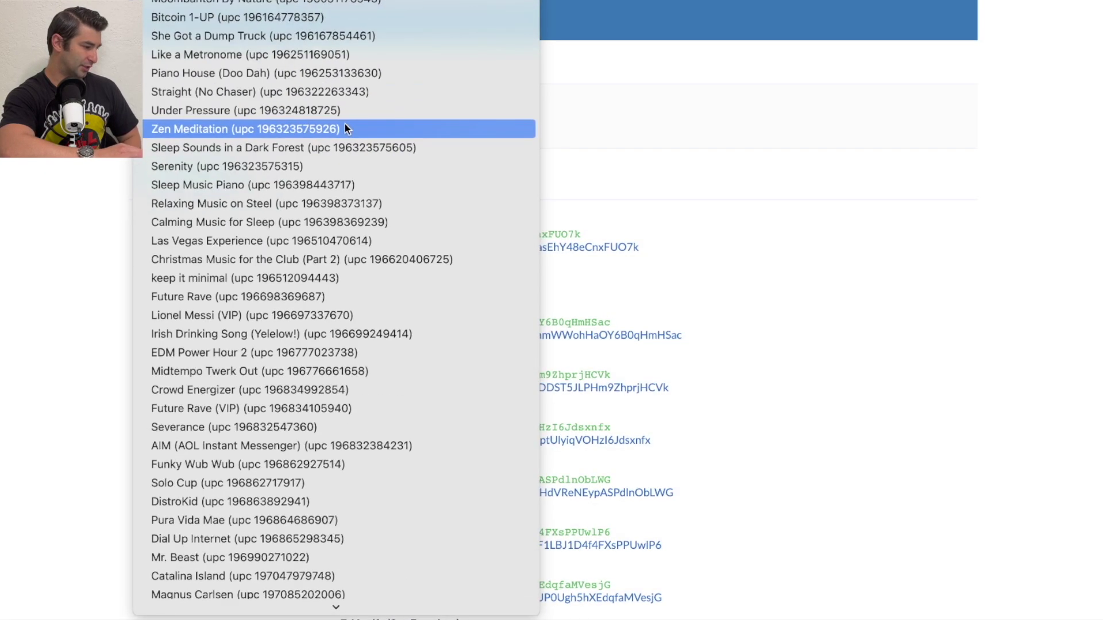
left_click(311, 241)
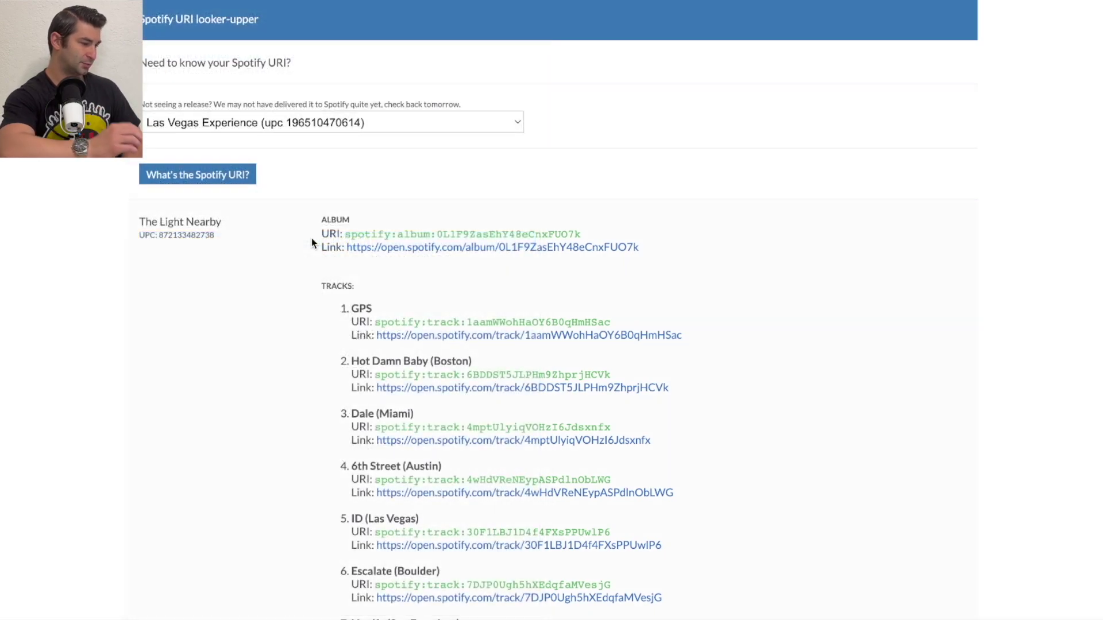
left_click(189, 180)
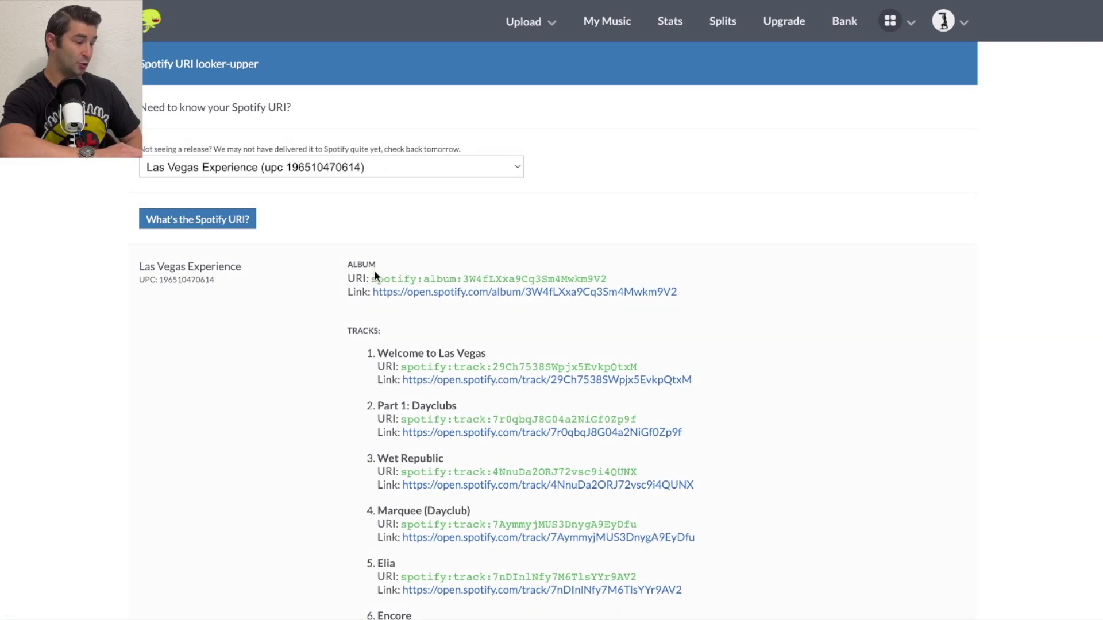
scroll(831, 342, "down", 2)
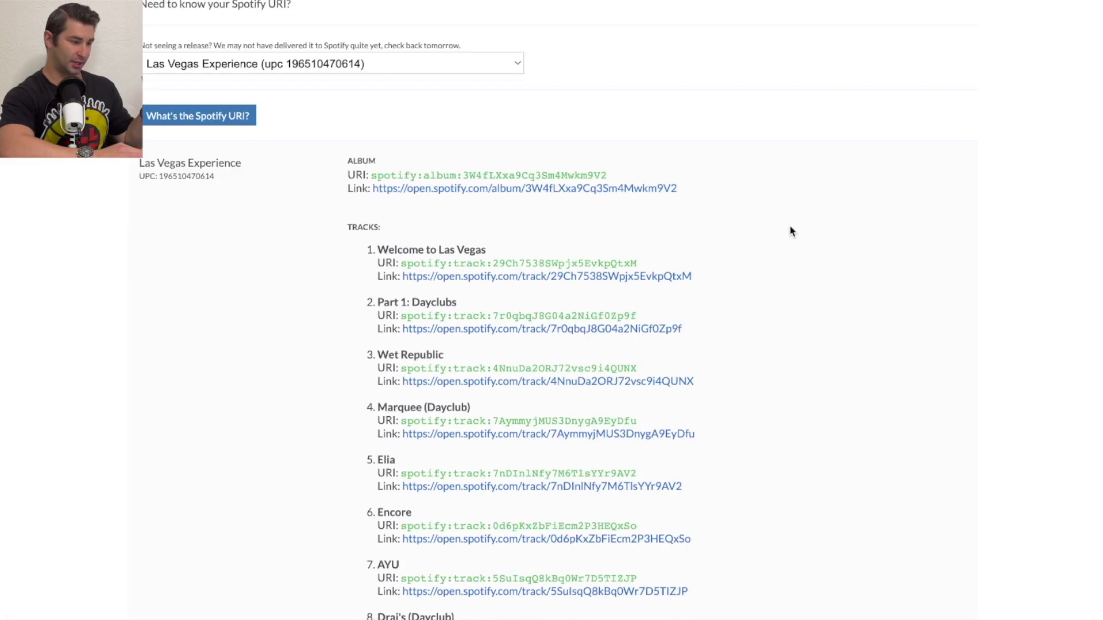
scroll(692, 226, "down", 3)
scroll(717, 262, "down", 3)
scroll(718, 263, "down", 5)
scroll(717, 263, "down", 5)
scroll(718, 263, "up", 3)
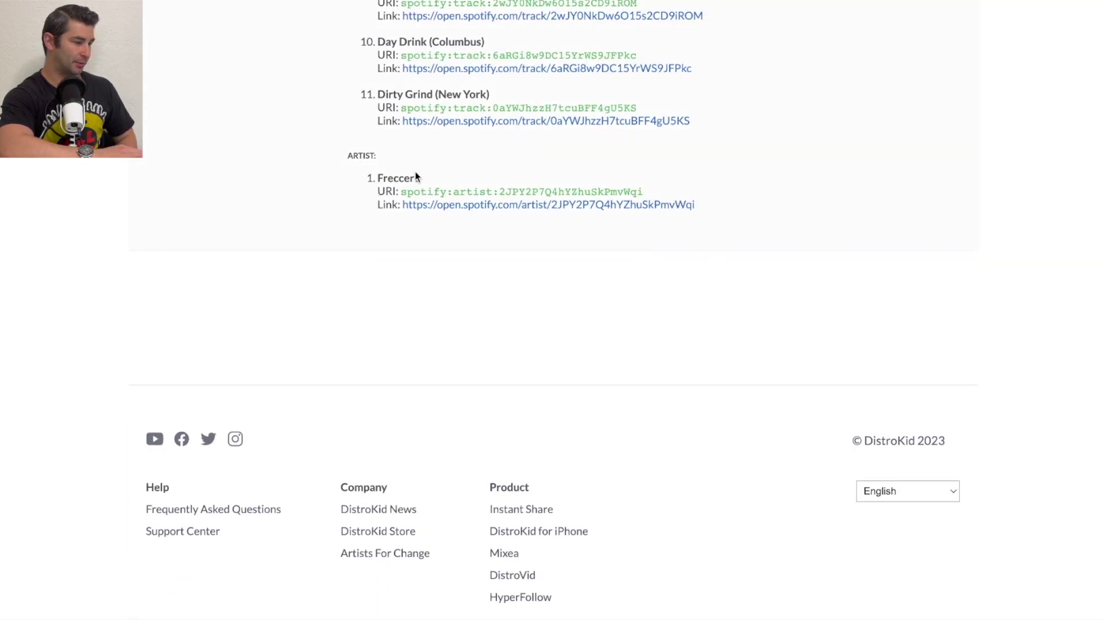